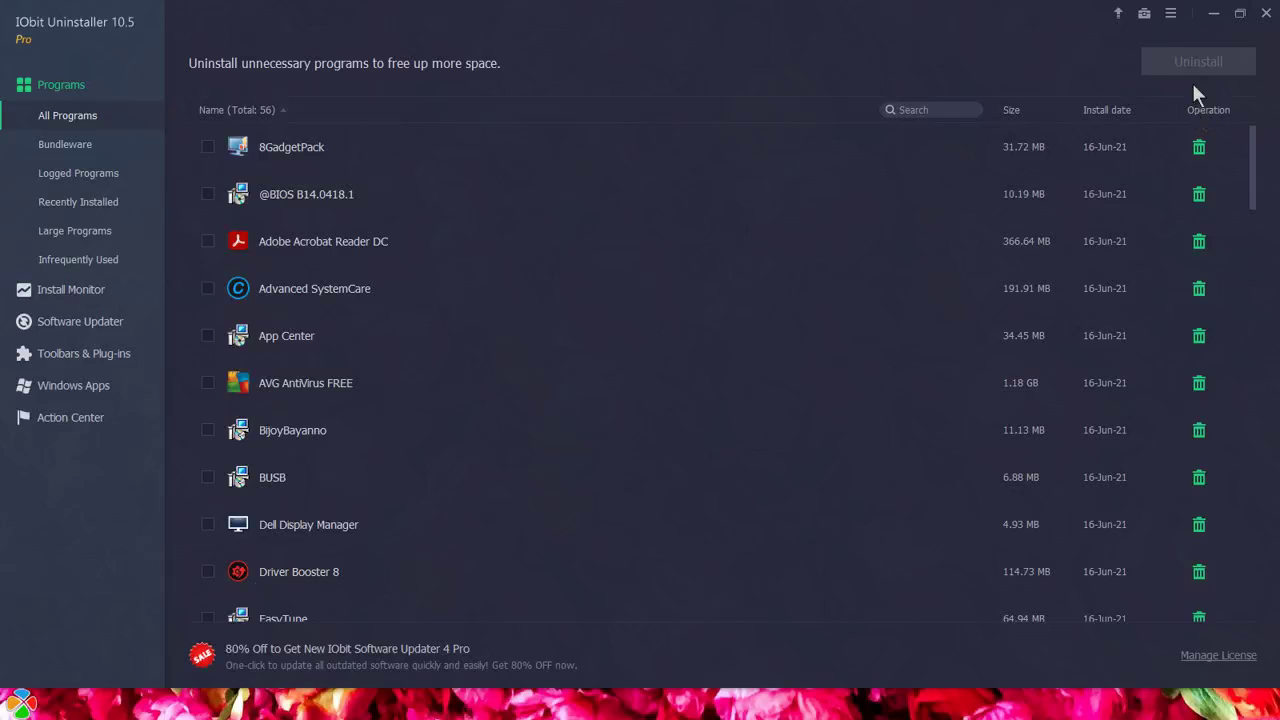
- Run the Software Health check from the toolbox and close its result
click(1144, 14)
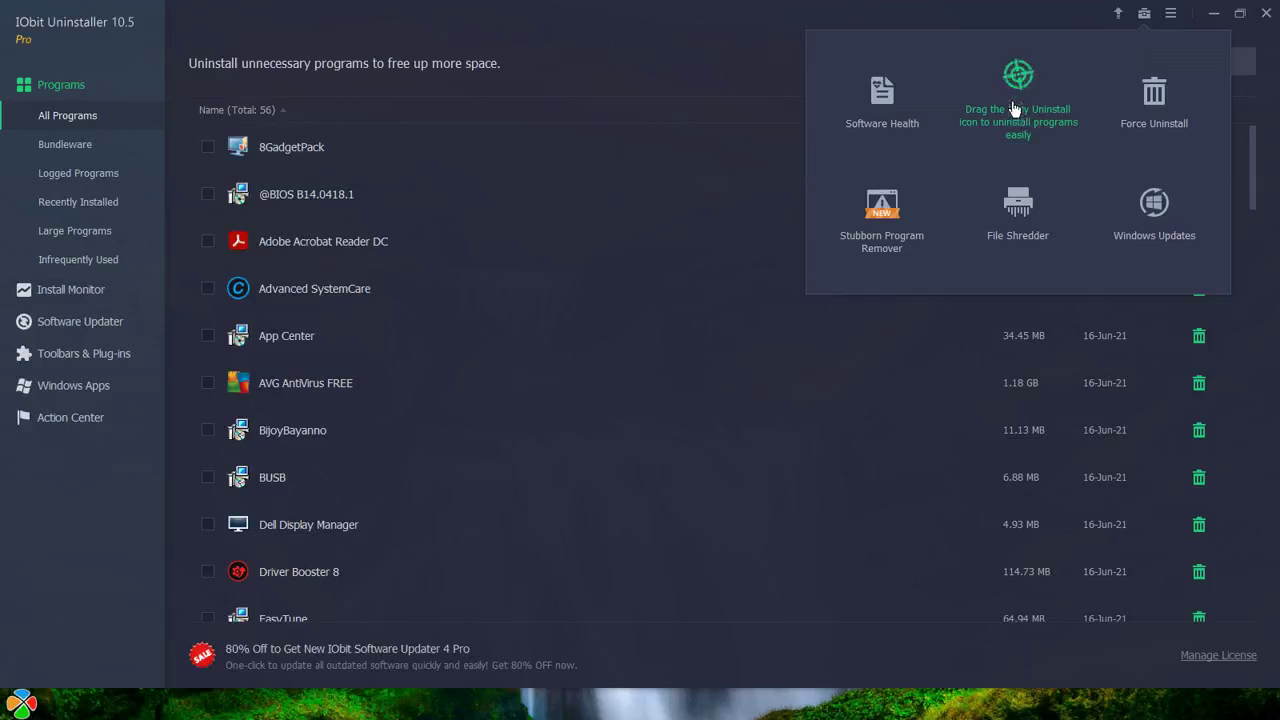
click(905, 127)
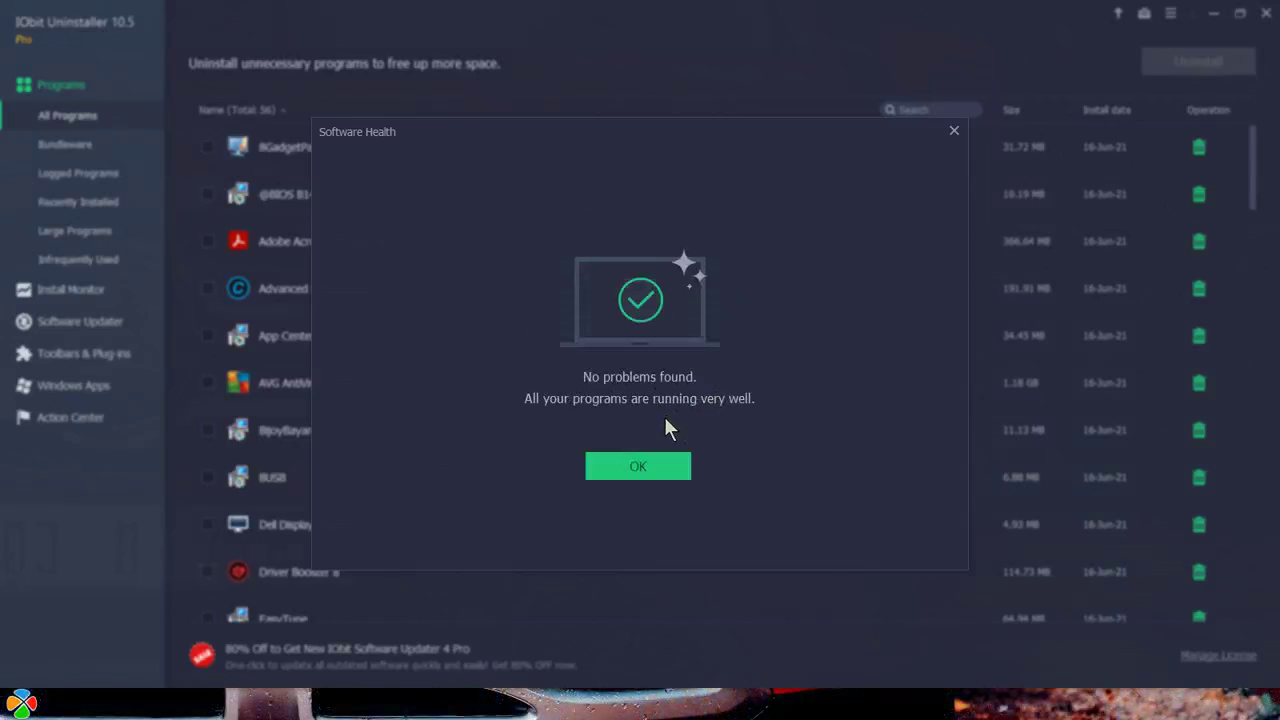
click(636, 468)
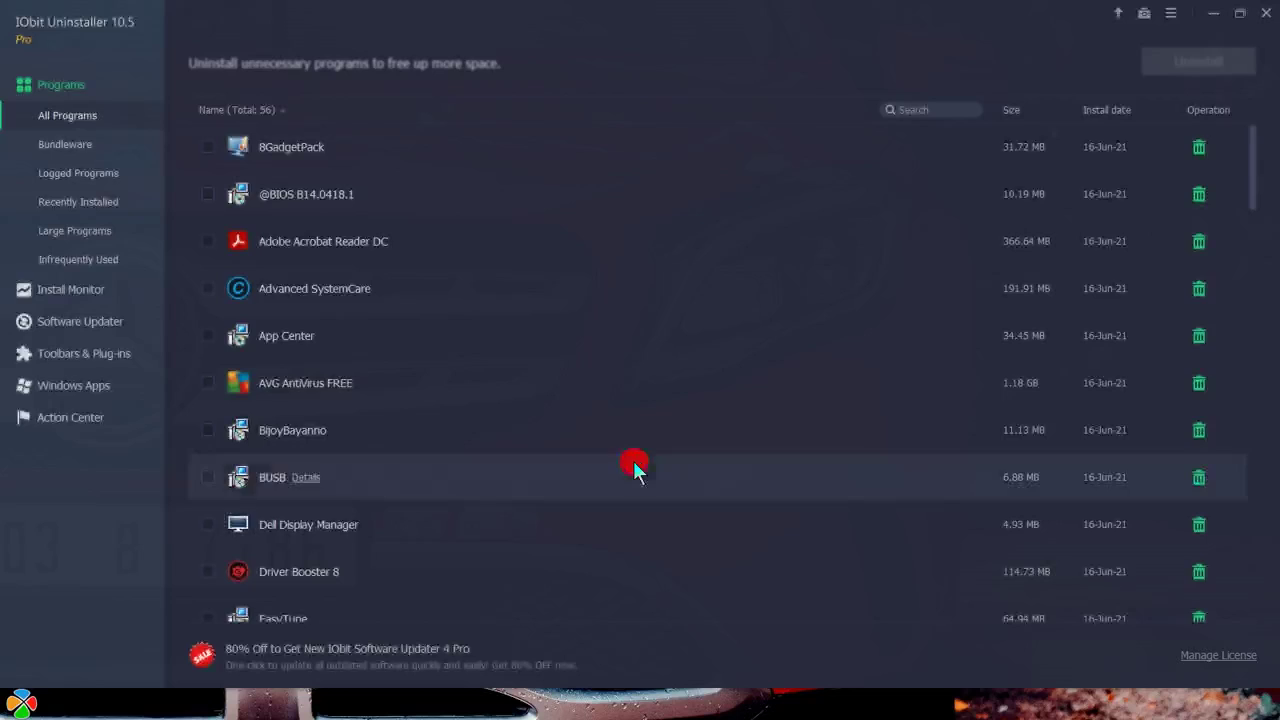
- Review the Bundleware, Logged Programs, Recently Installed, Large Programs and Infrequently Used program lists
click(79, 146)
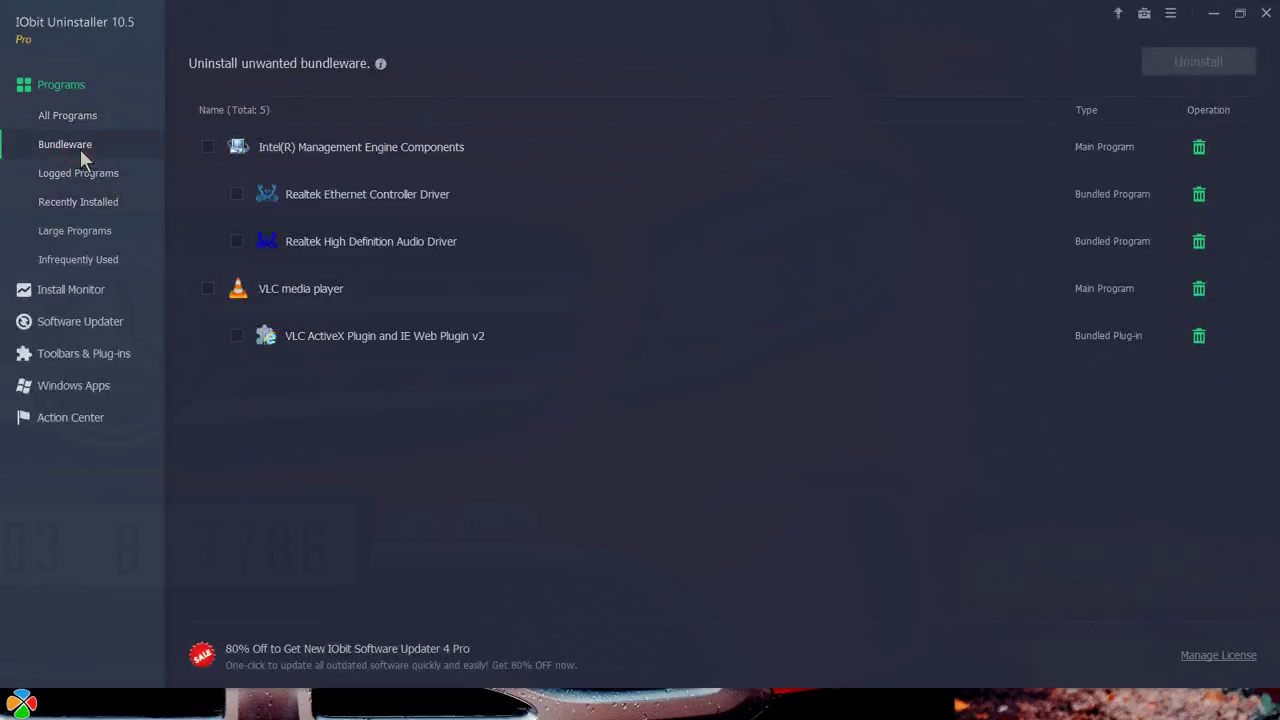
click(92, 175)
click(122, 201)
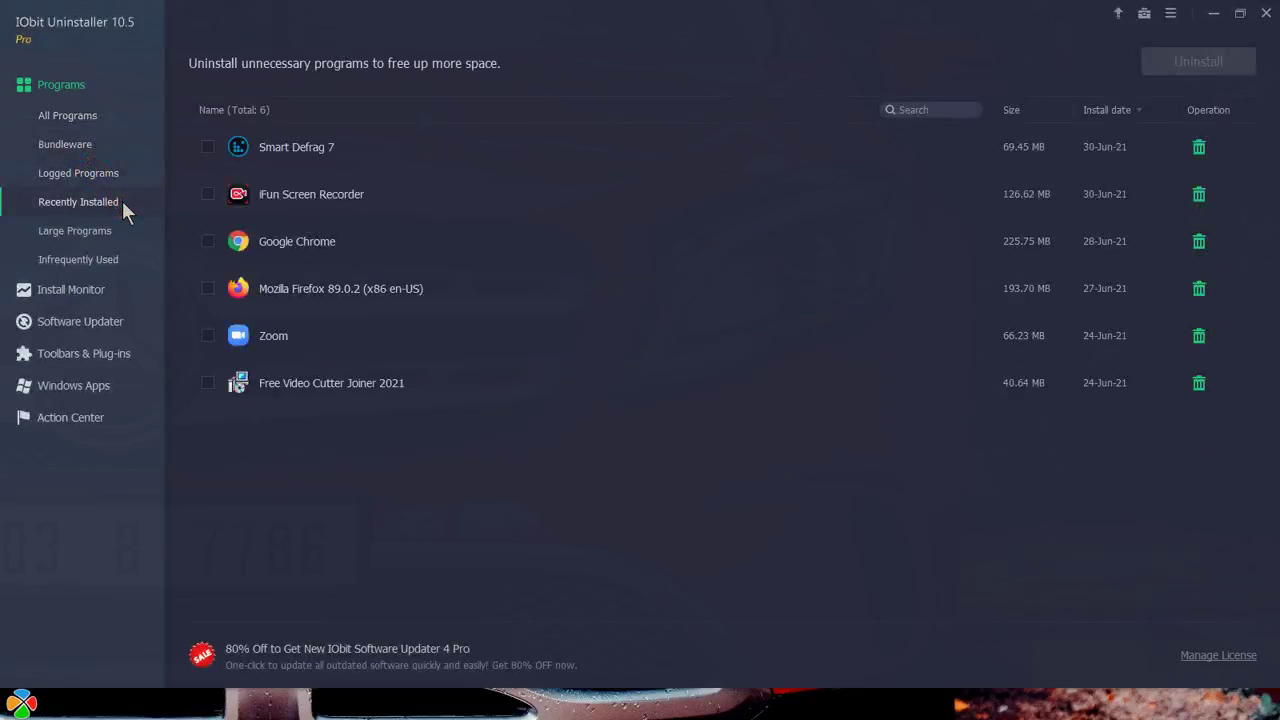
click(119, 231)
click(120, 258)
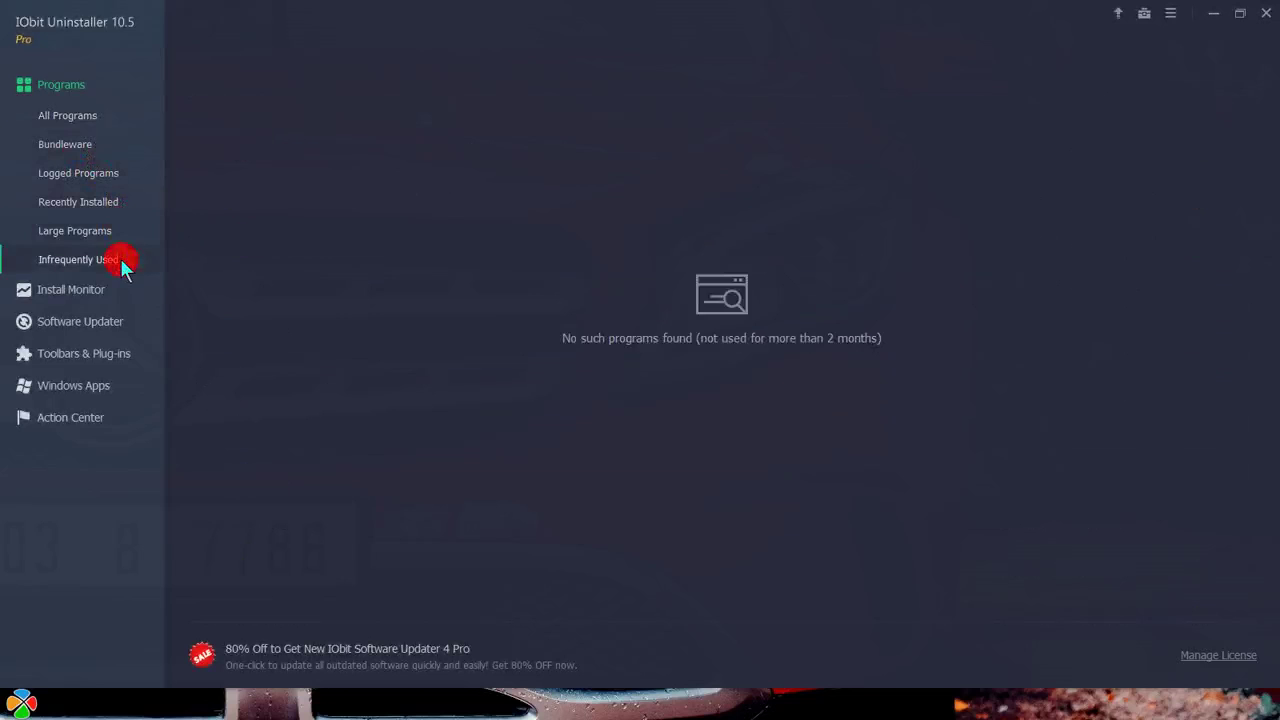
- Examine the Install Monitor options and the Software Updater's program list
click(120, 287)
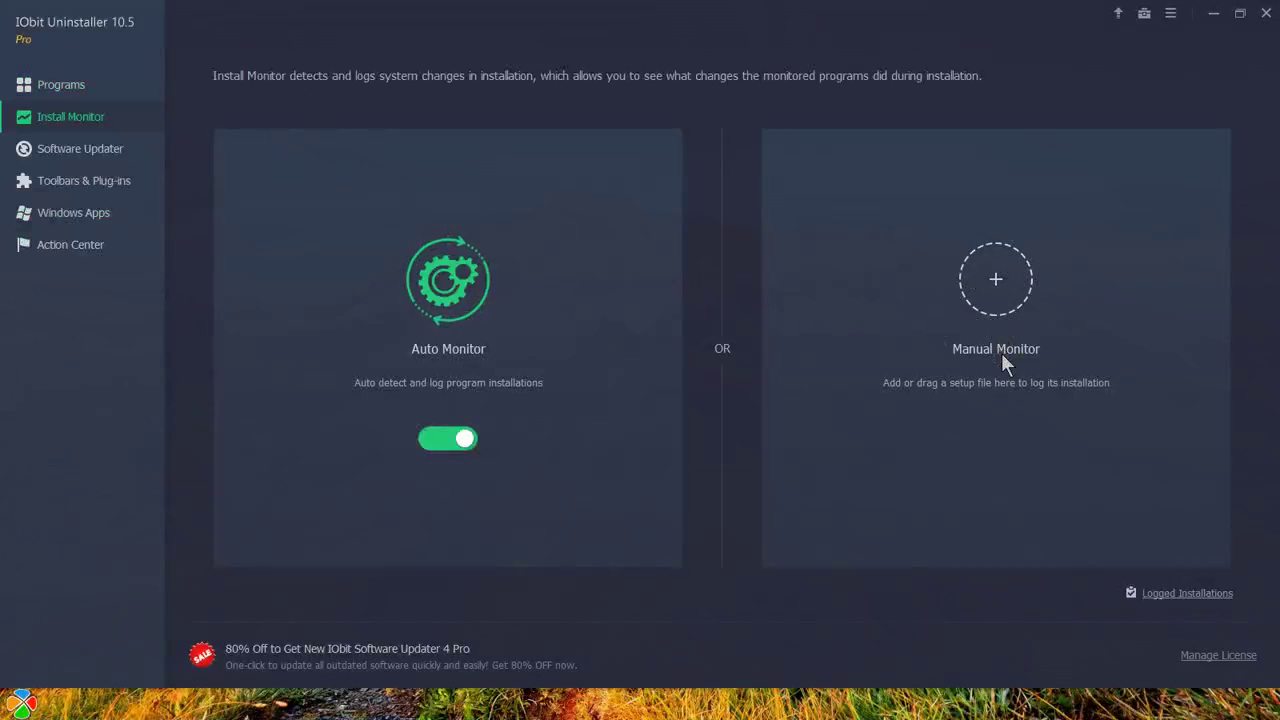
click(87, 148)
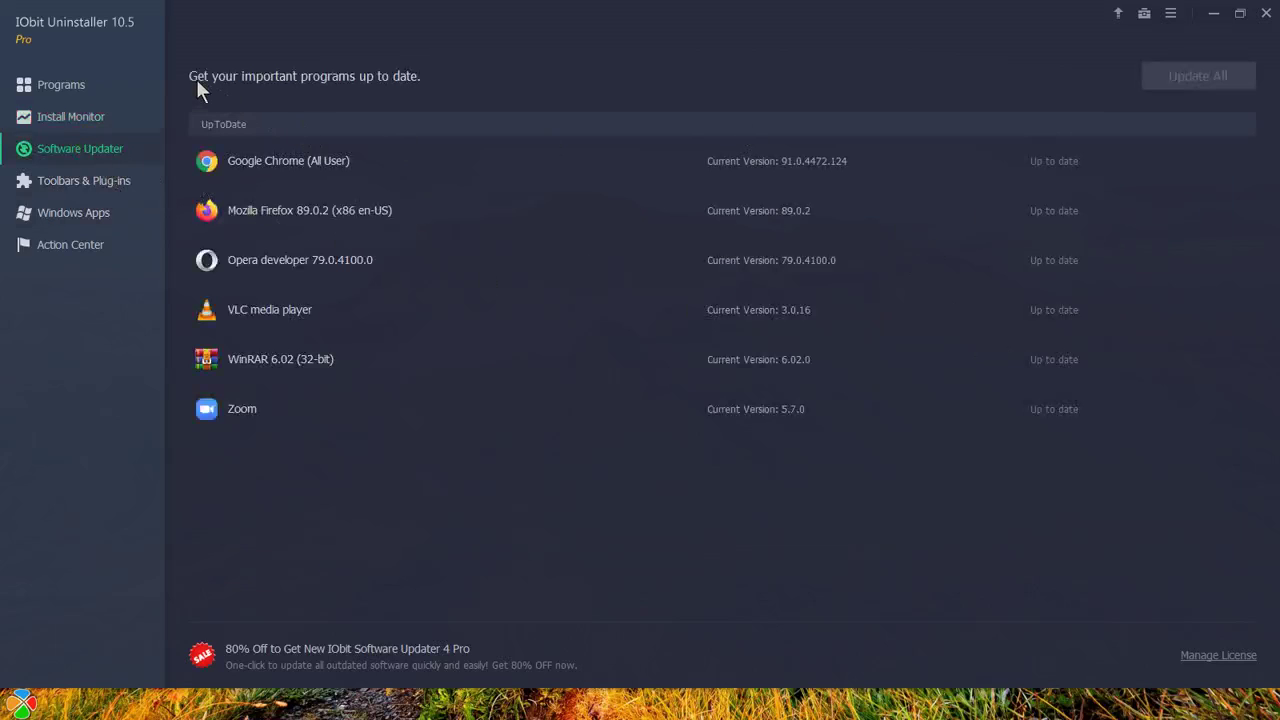
- Check the installed toolbars and plug-ins overall and for Internet Explorer, Google Chrome, Mozilla Firefox and Opera
click(106, 183)
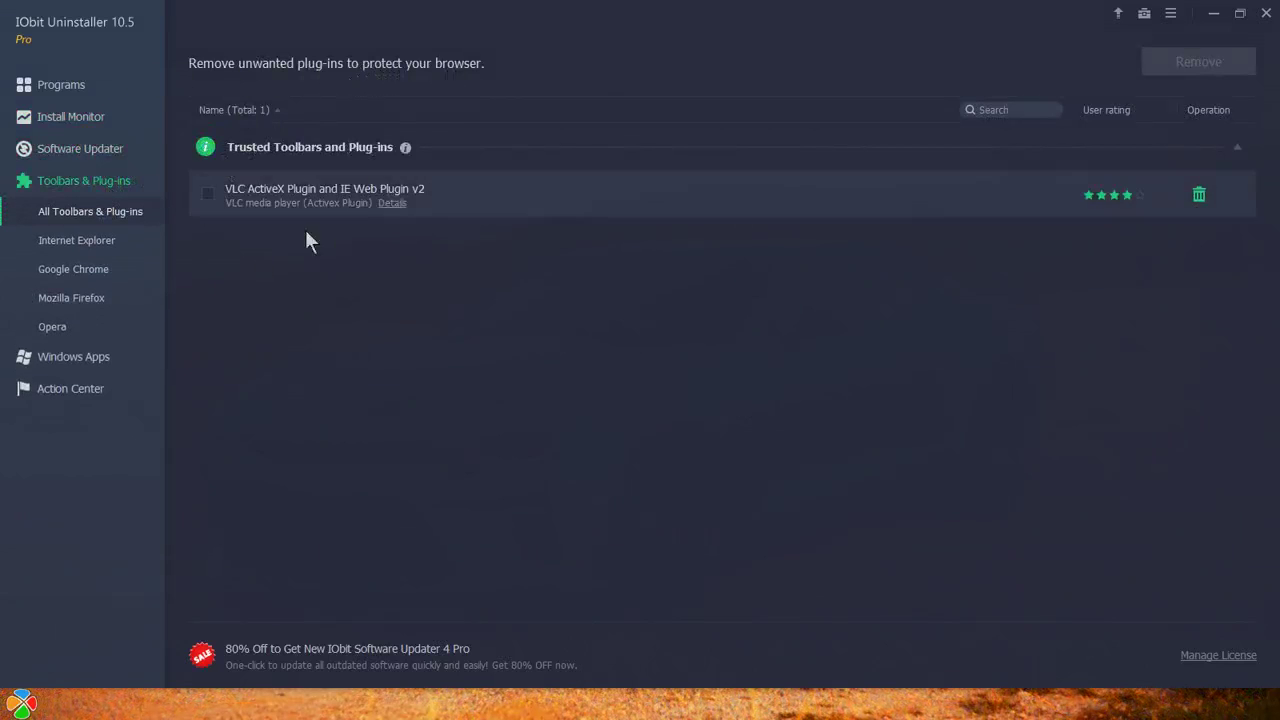
click(109, 248)
click(111, 264)
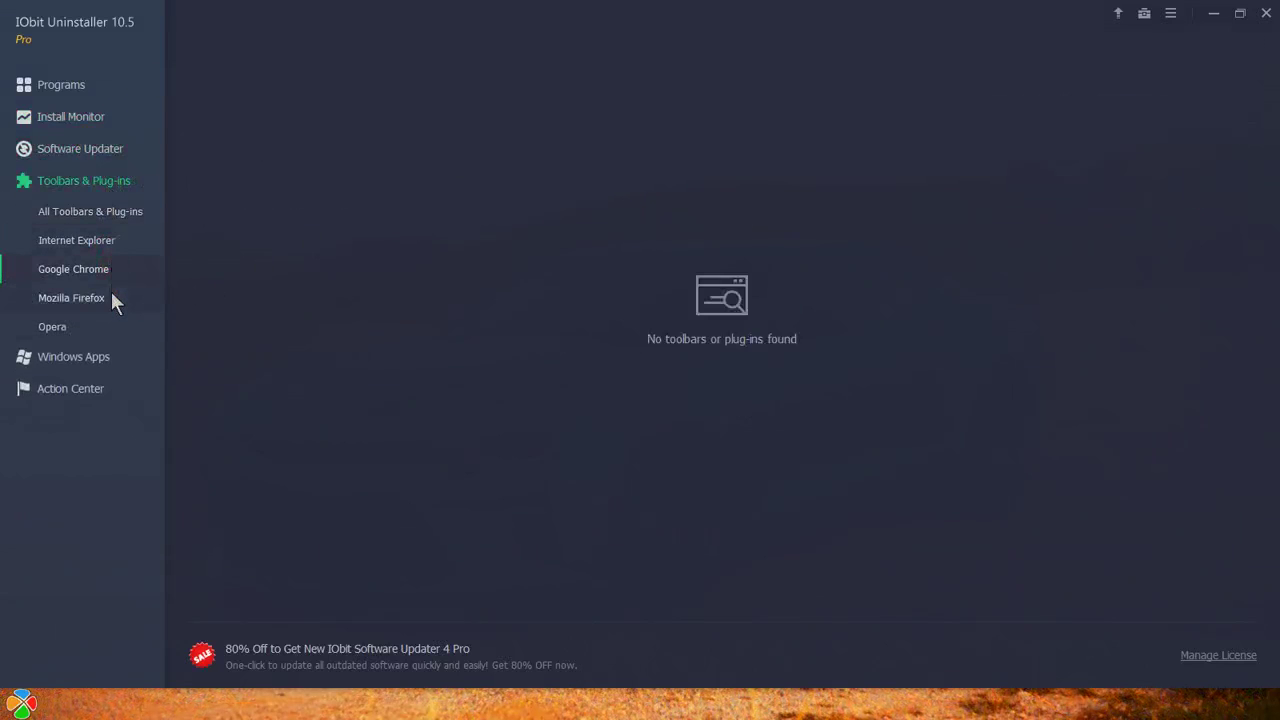
click(110, 299)
click(106, 326)
- Look through the Windows Apps and Action Center pages and return to the list of all programs
click(117, 356)
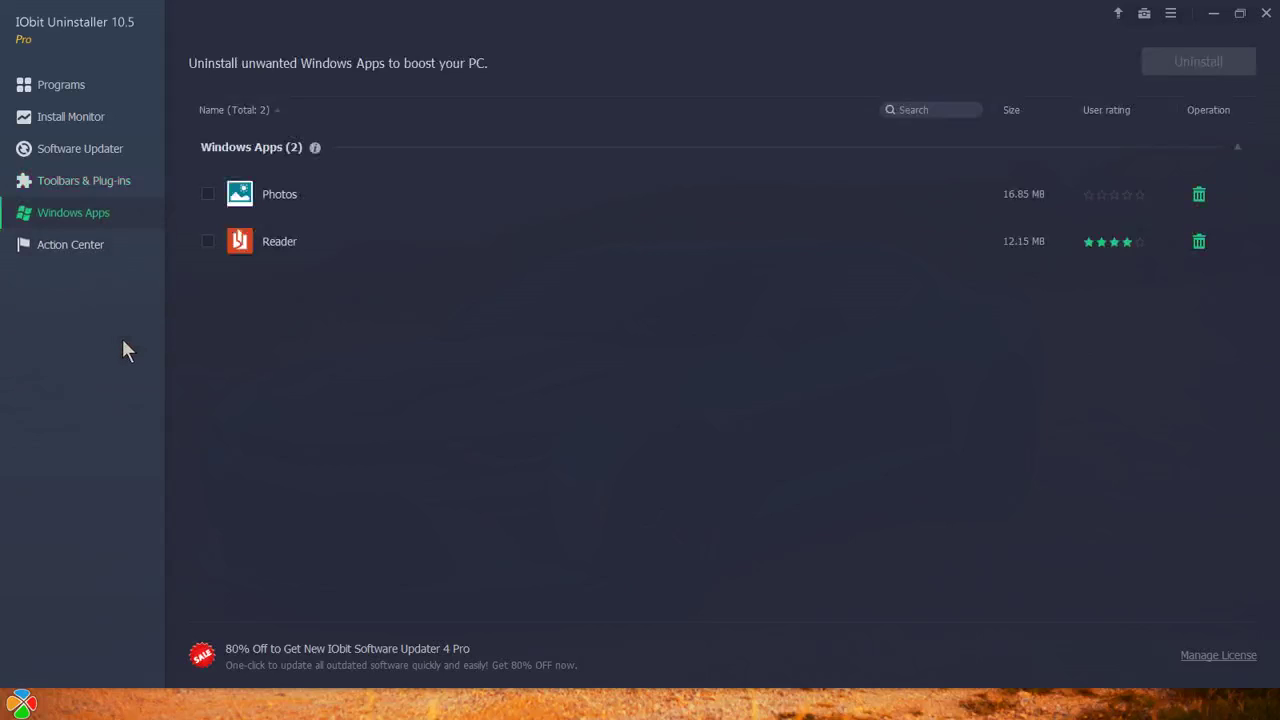
click(99, 256)
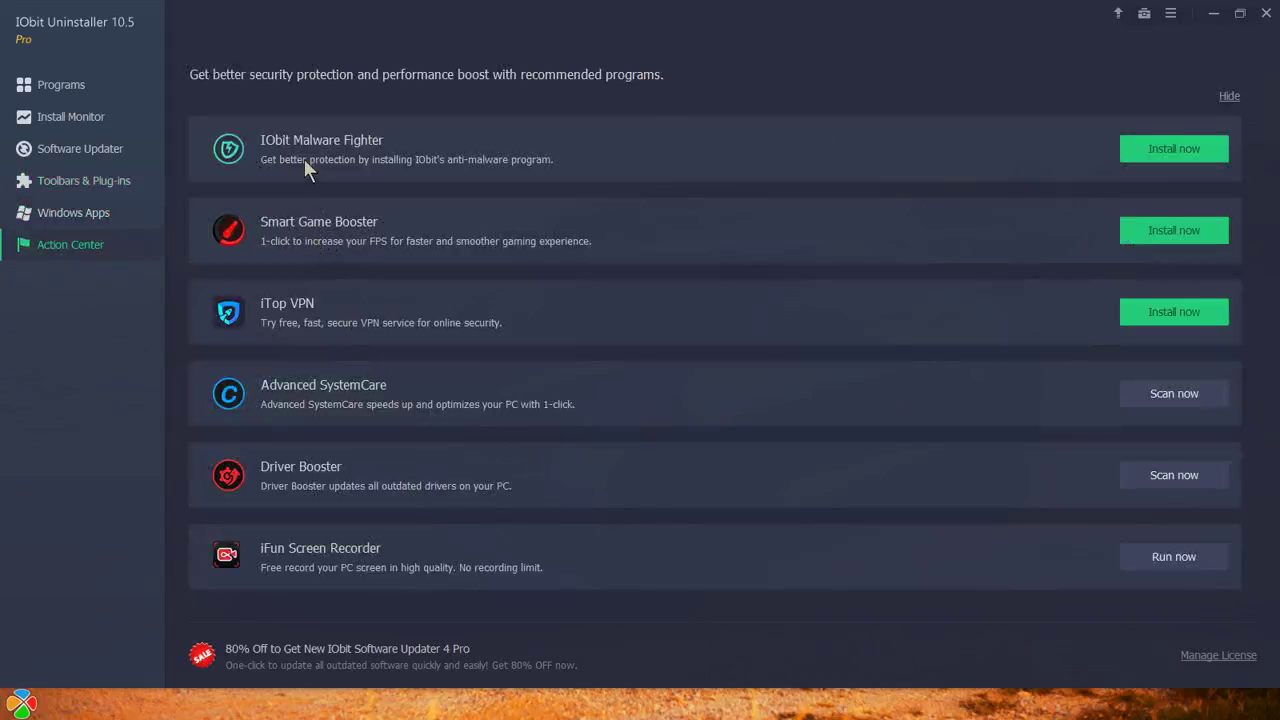
click(68, 88)
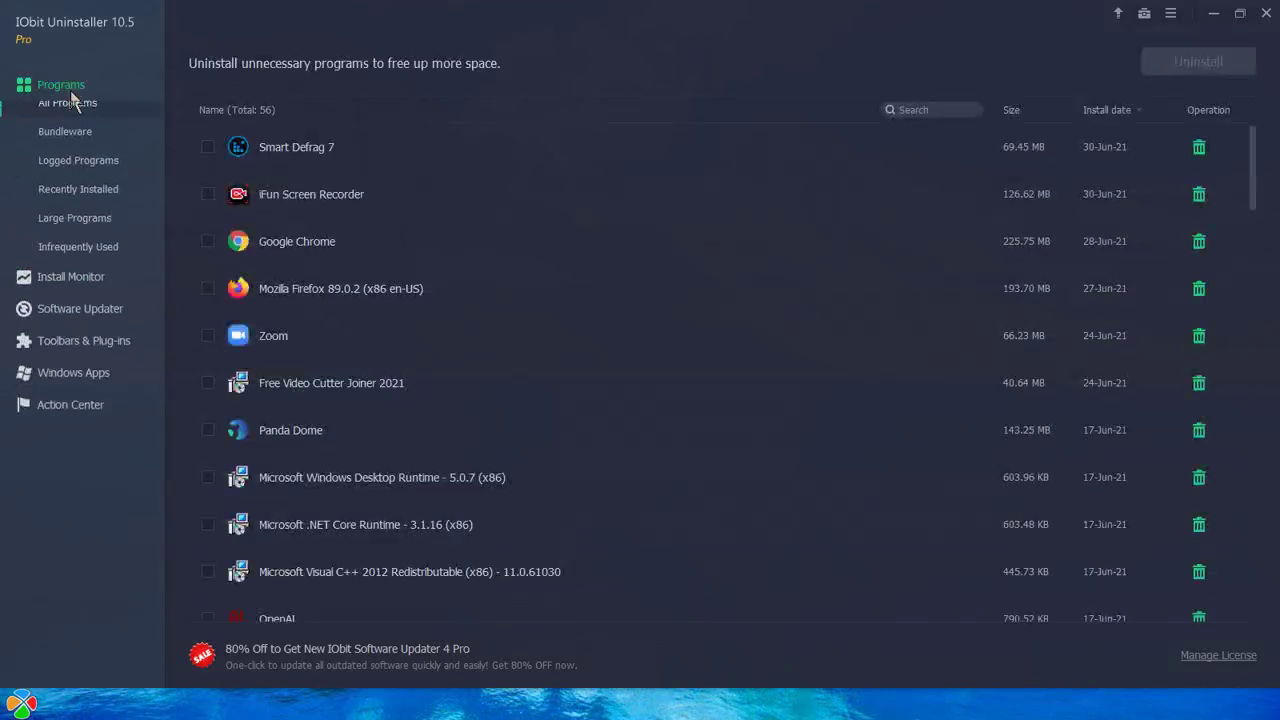
- View the program's About information with its version and acknowledgements, and close it
click(1170, 13)
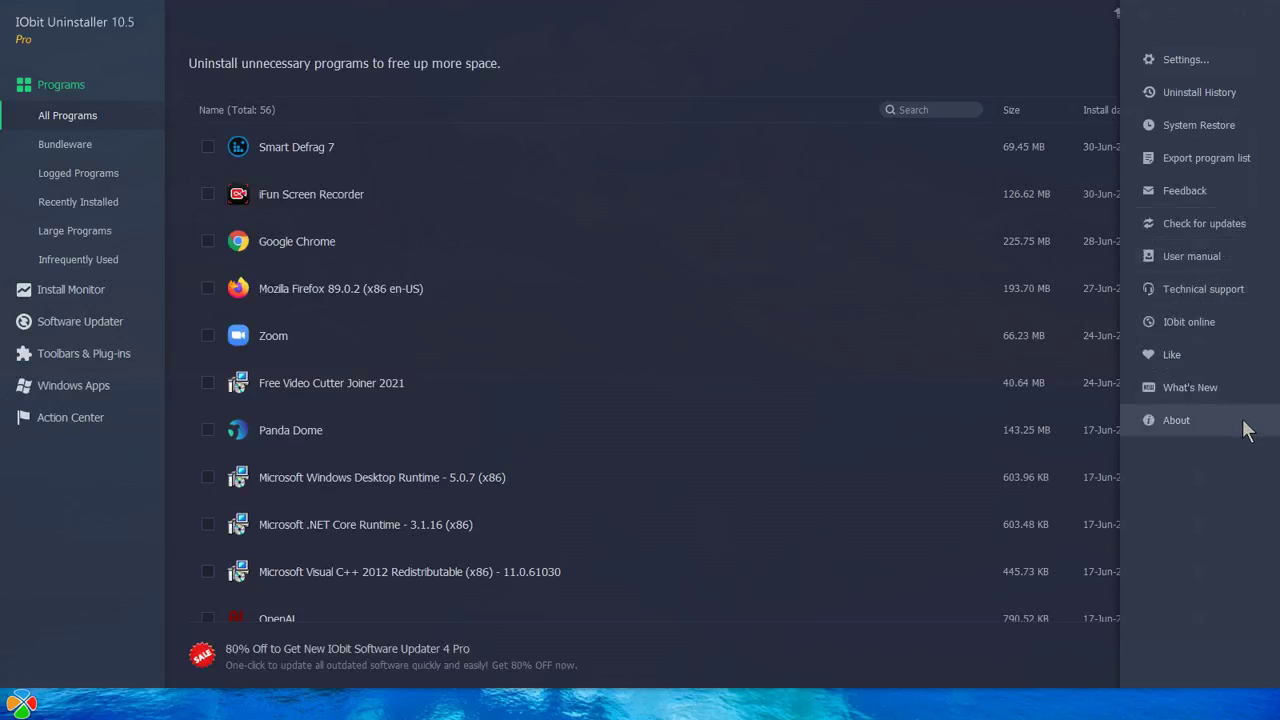
click(1176, 420)
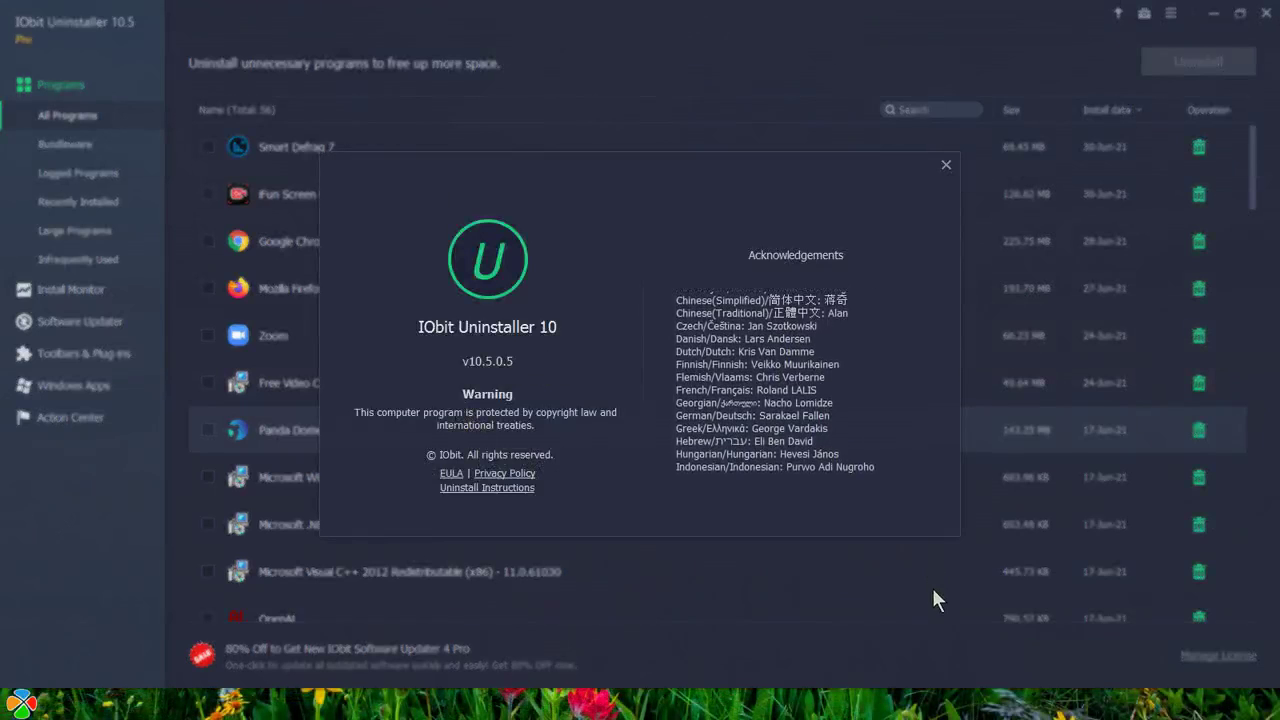
click(946, 165)
- Change the user interface skin to Light in the settings and apply it
click(1171, 14)
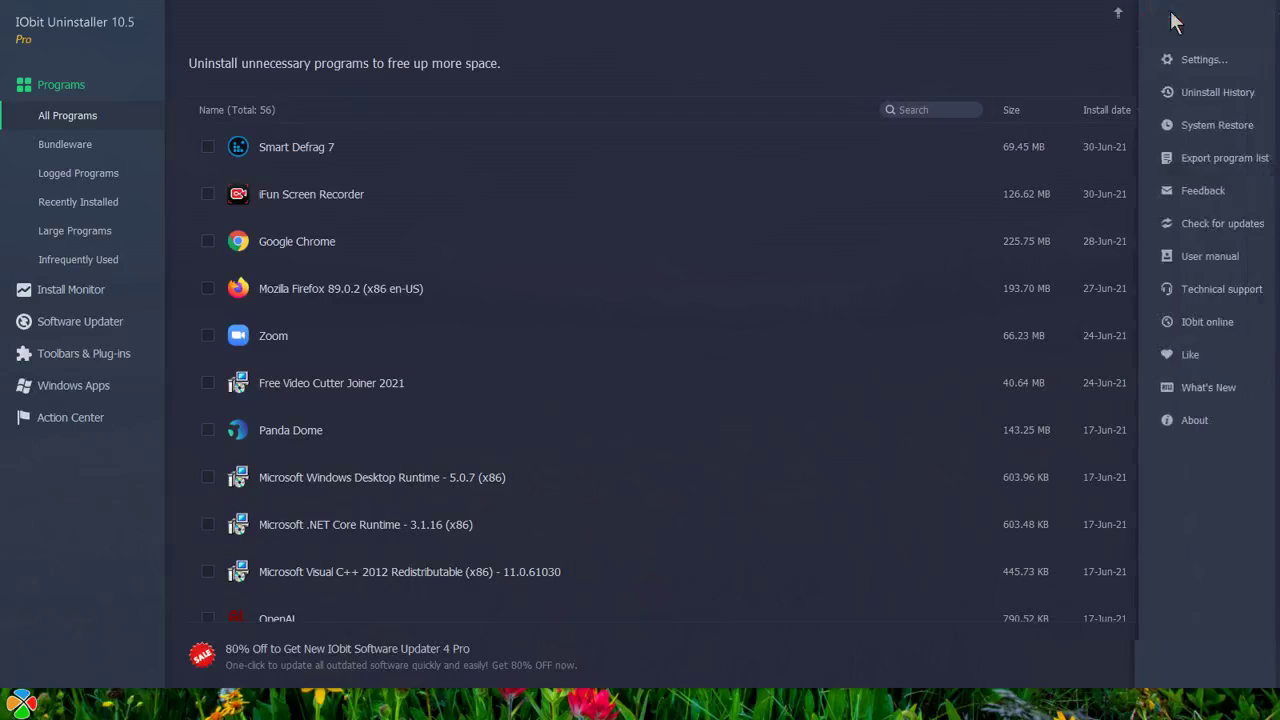
click(1160, 56)
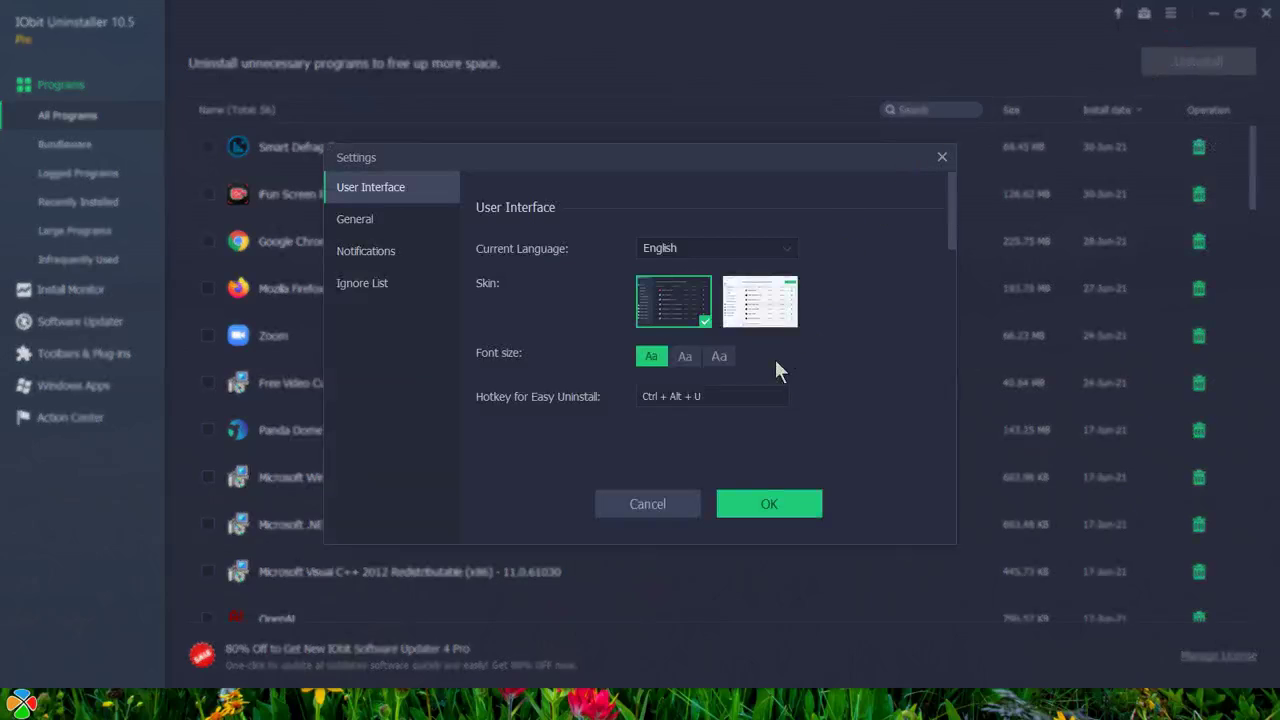
click(758, 318)
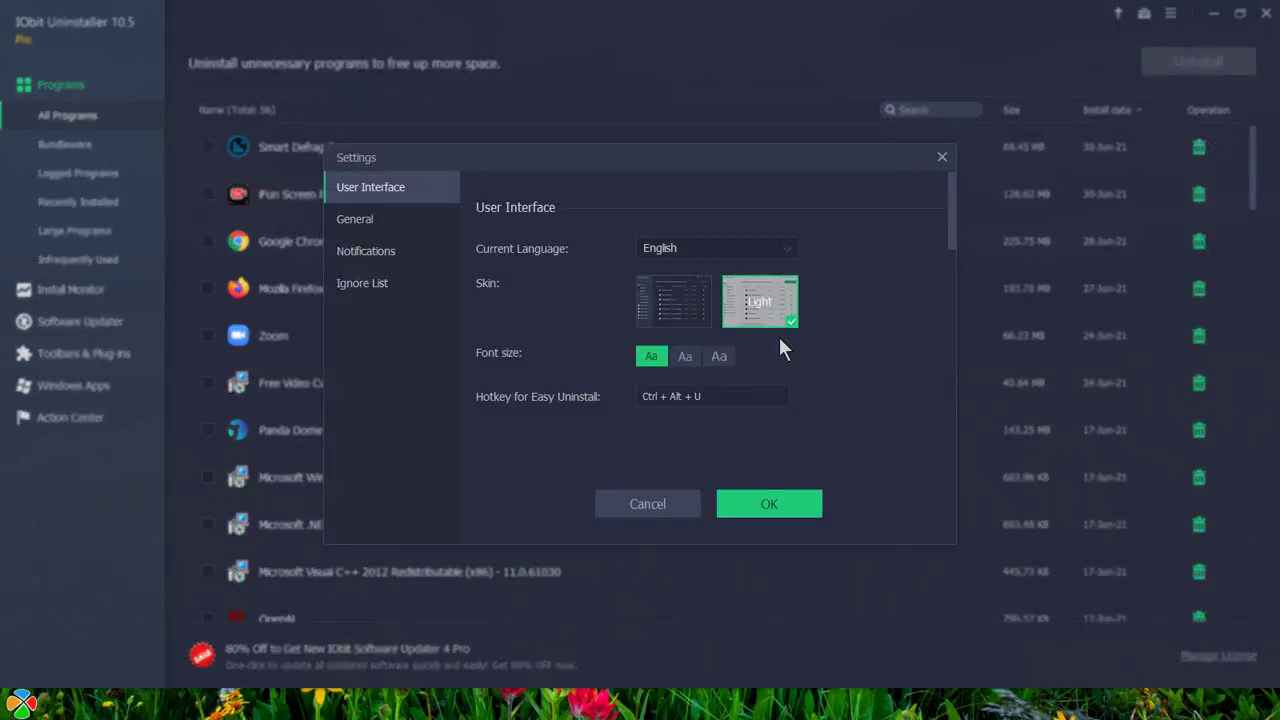
click(705, 318)
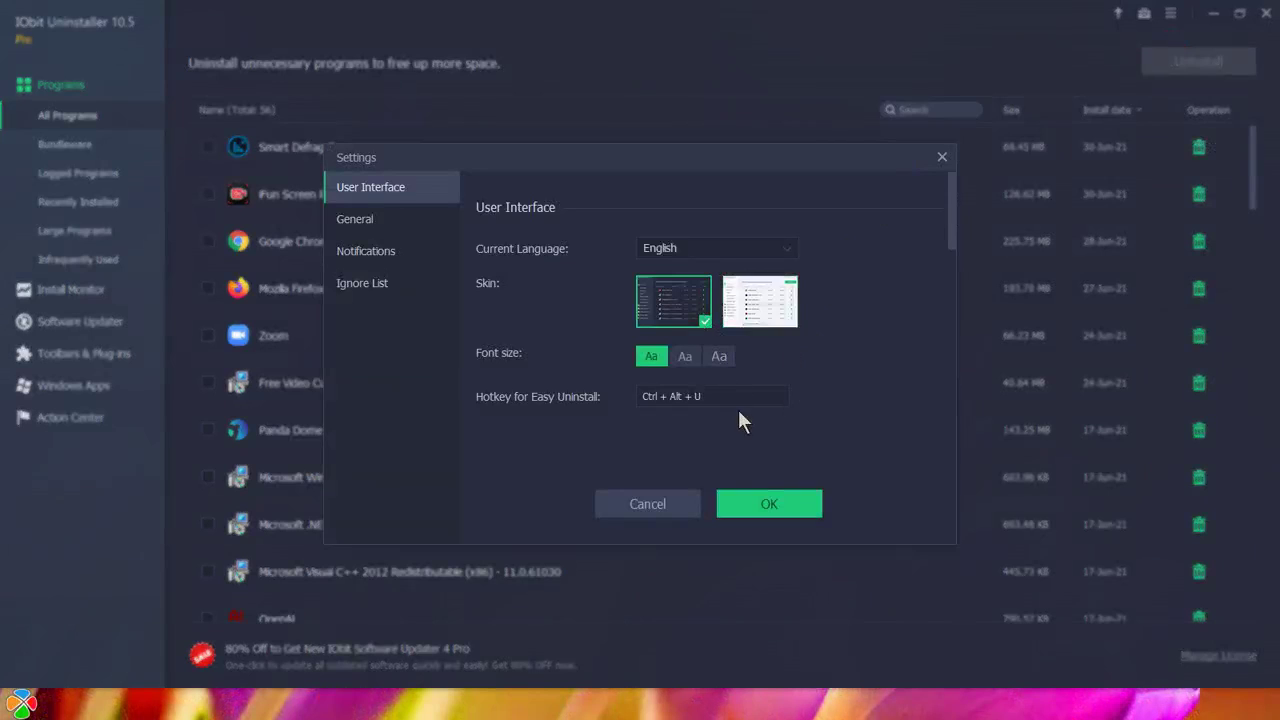
click(760, 301)
click(765, 504)
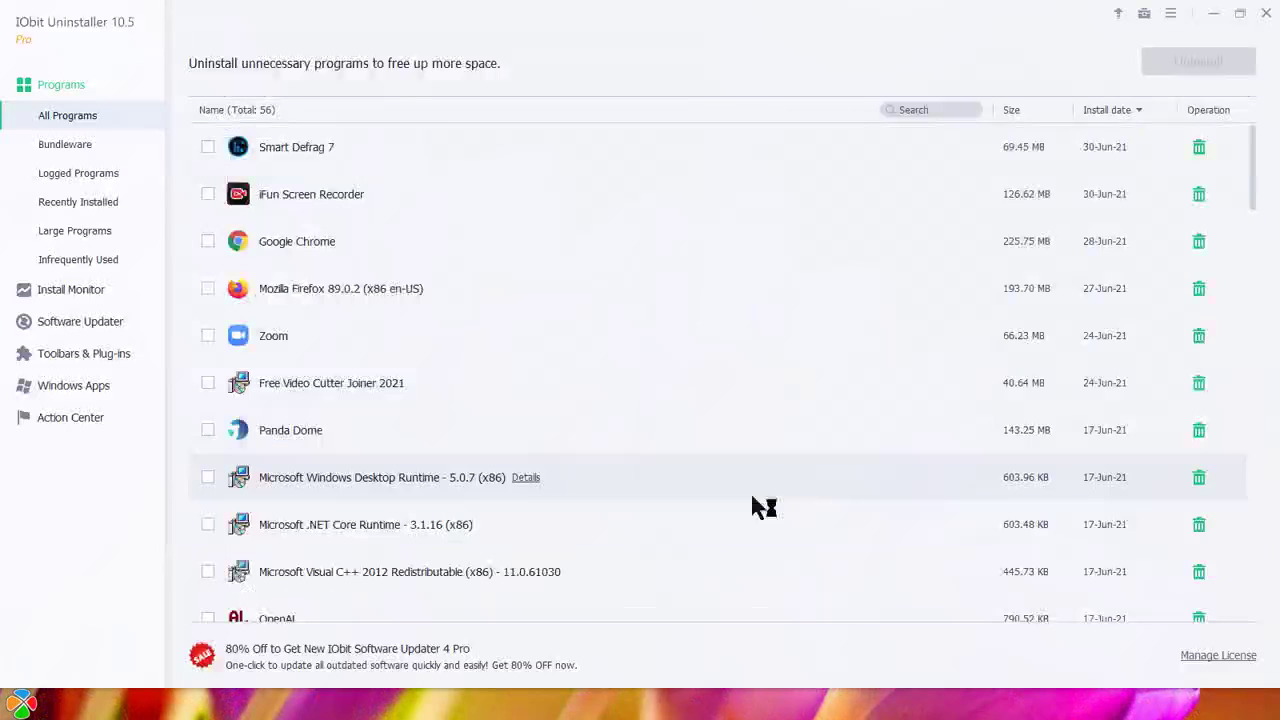
- Switch the user interface skin back to Dark and apply it
click(1172, 14)
click(1177, 64)
click(670, 300)
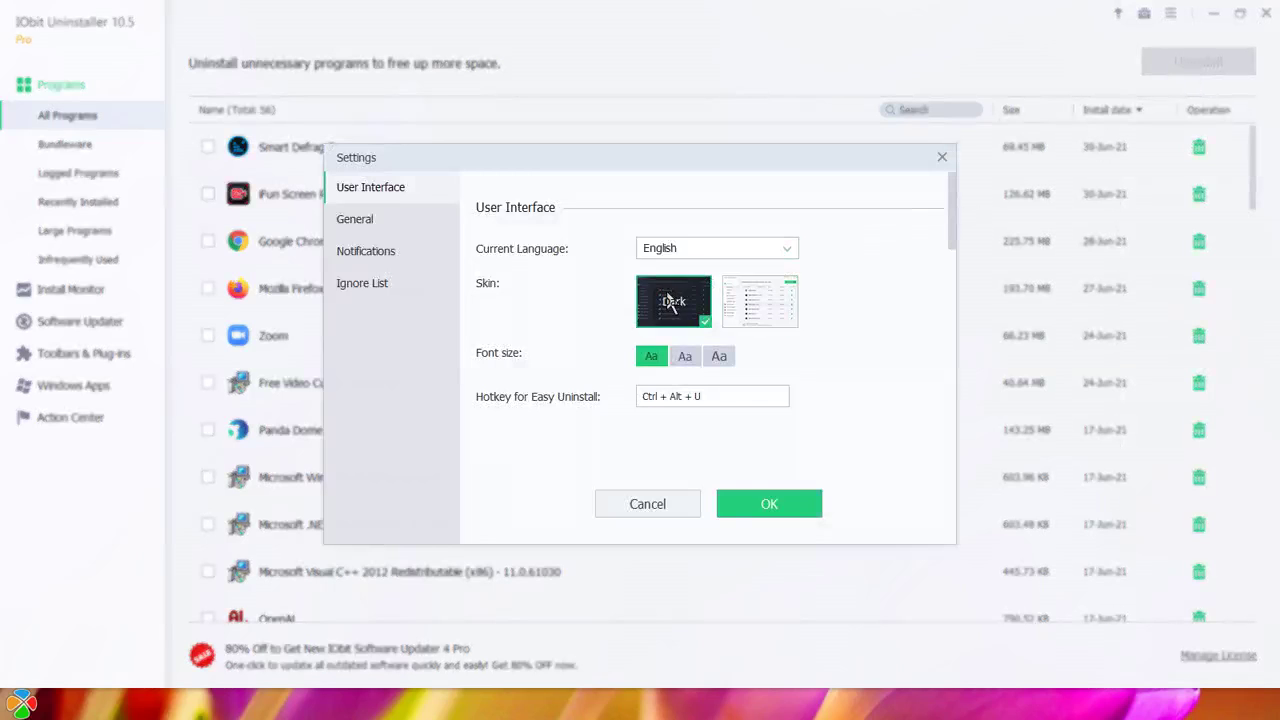
click(758, 505)
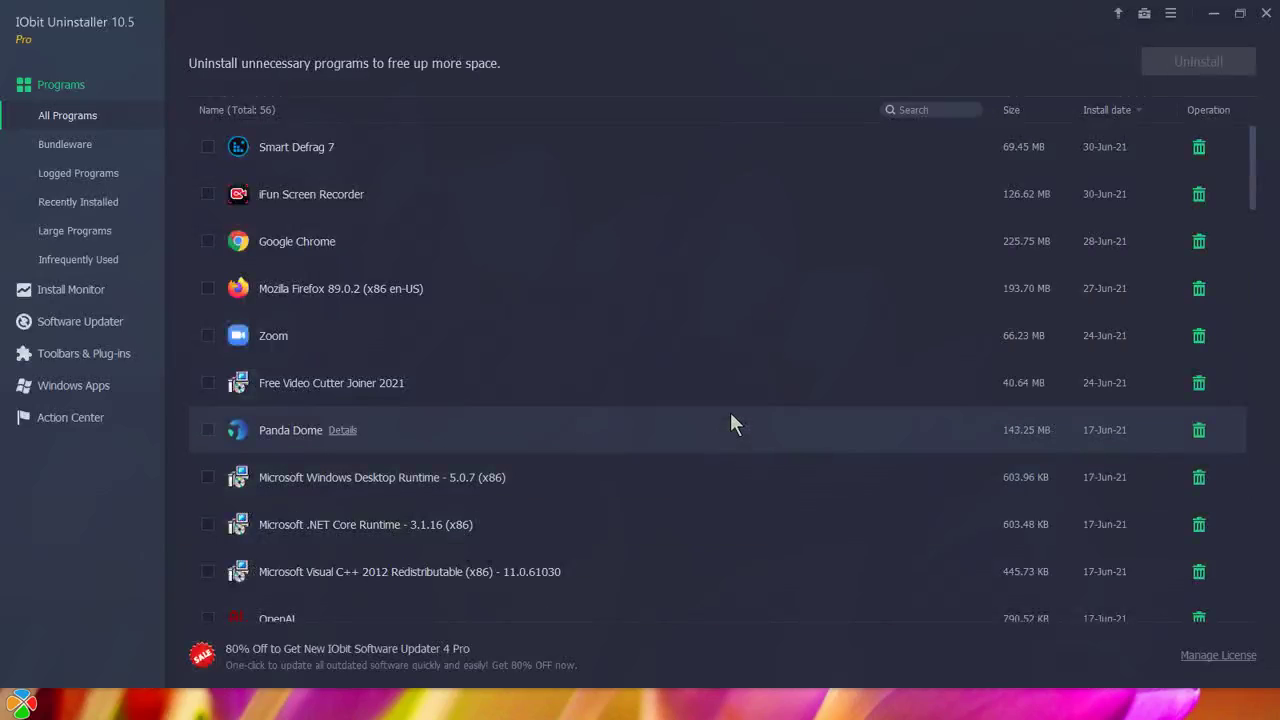
- Set the user interface font size to the largest option in the settings
click(1170, 13)
click(1157, 68)
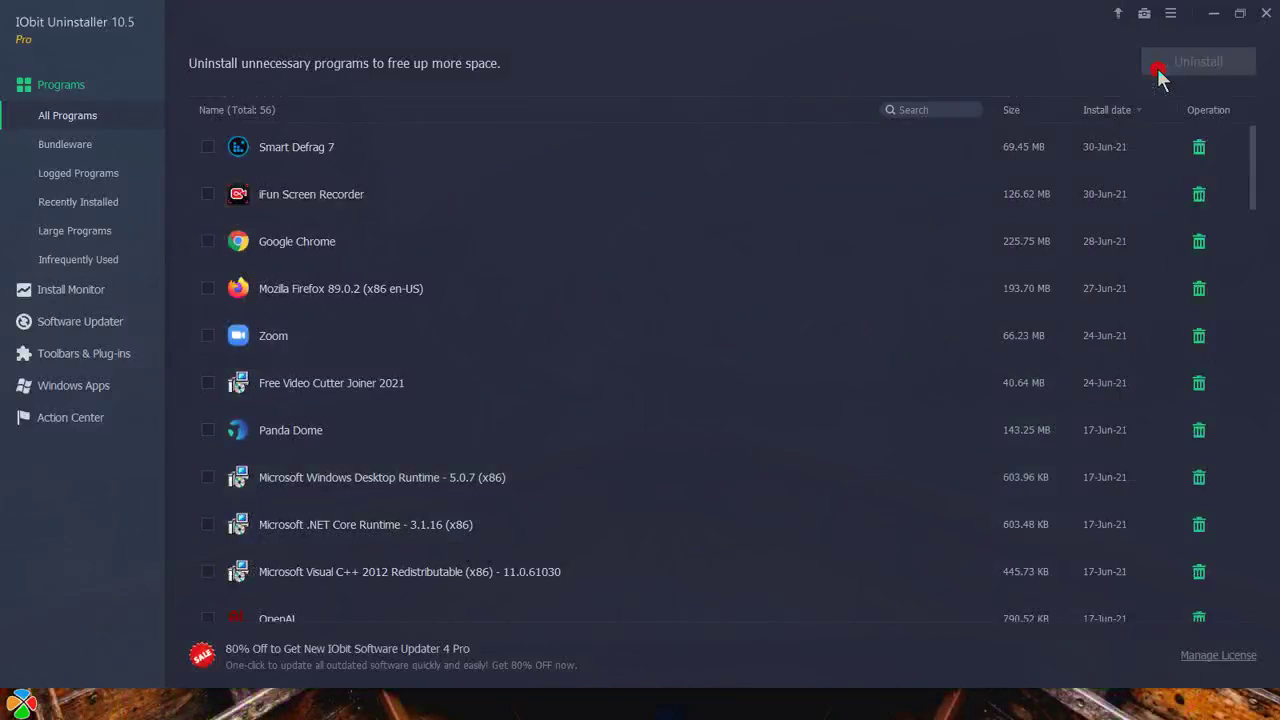
click(710, 360)
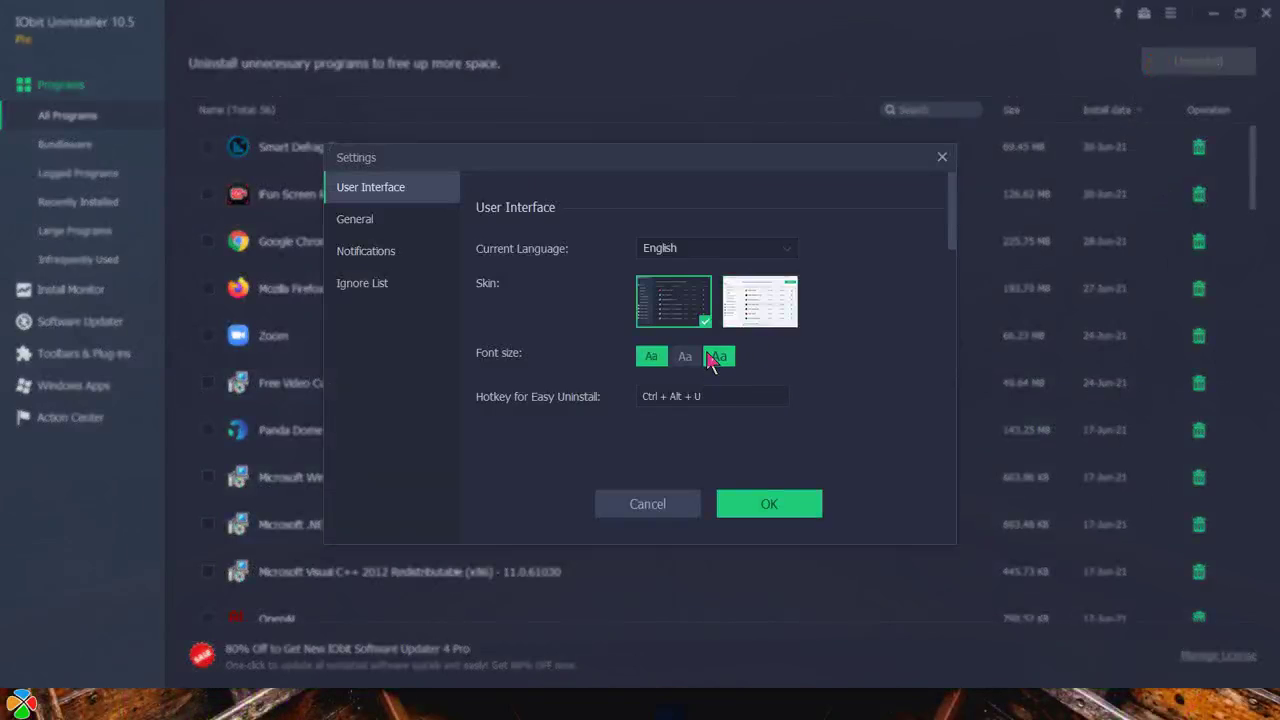
- Enable automatic deletion of leftovers from programs uninstalled by other uninstallers, and apply the settings
click(406, 221)
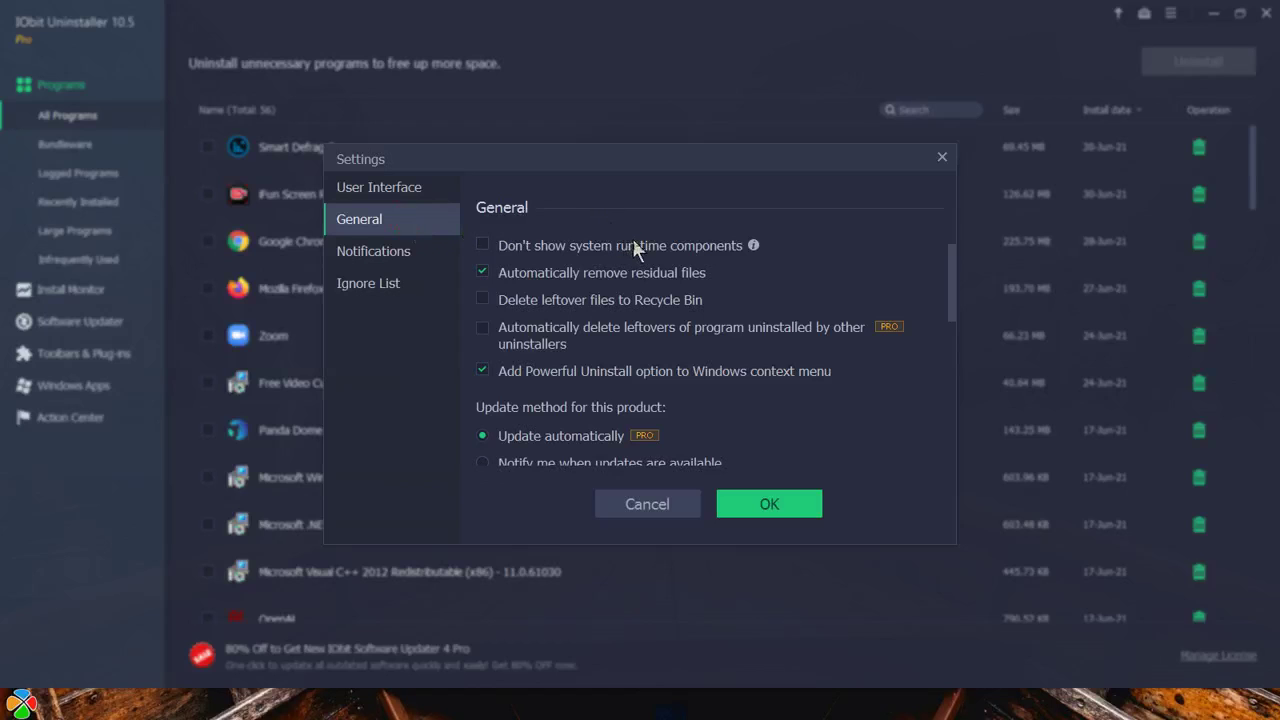
mouse_move(754, 246)
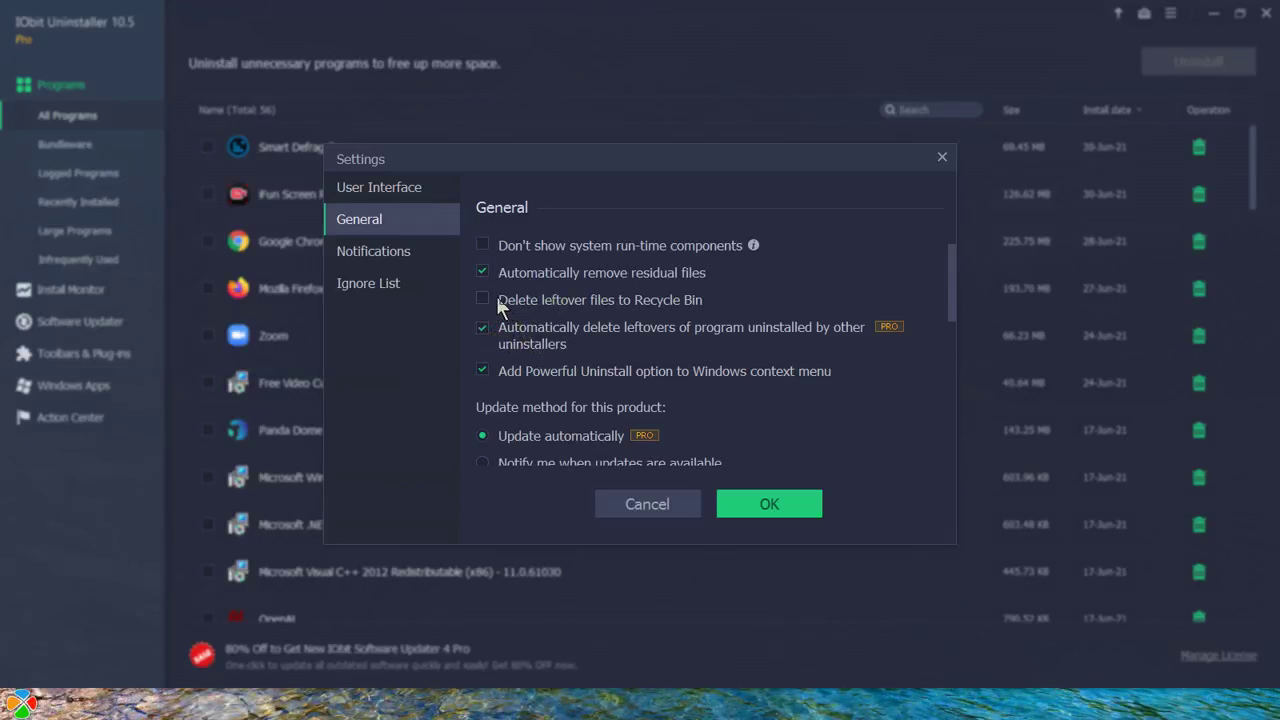
scroll(603, 390, down, 3)
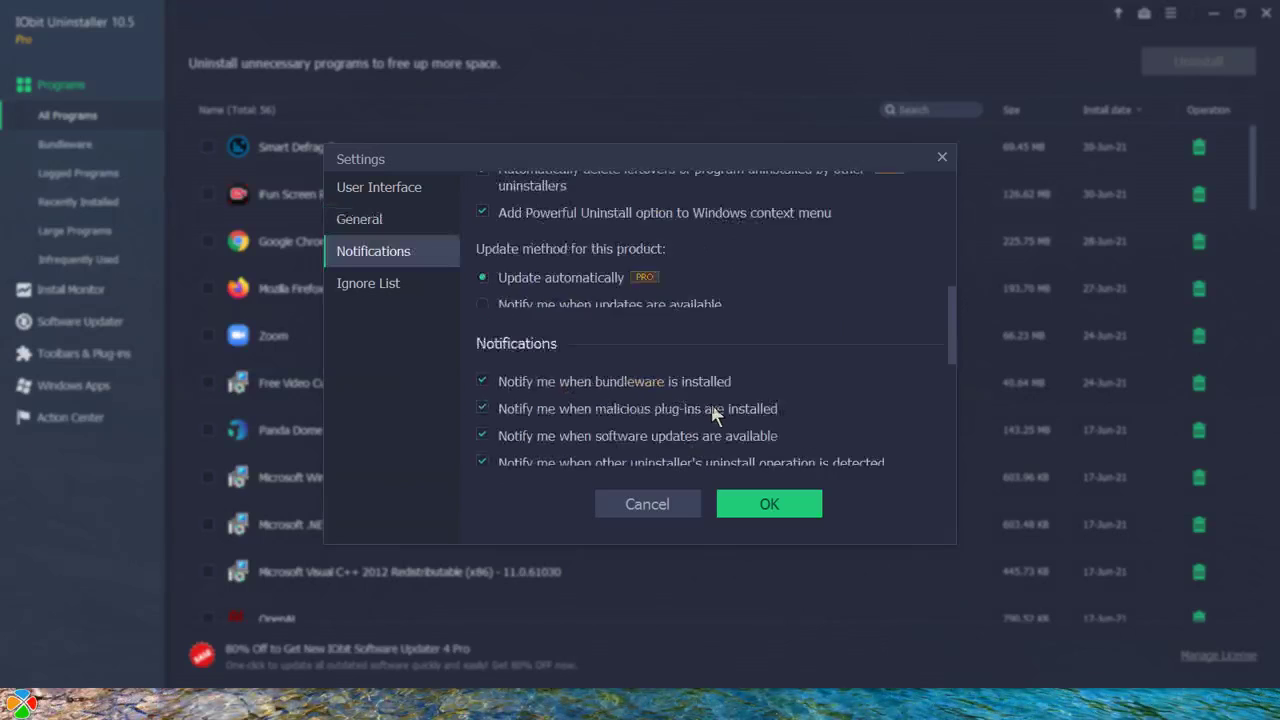
drag(951, 329, 944, 438)
click(814, 506)
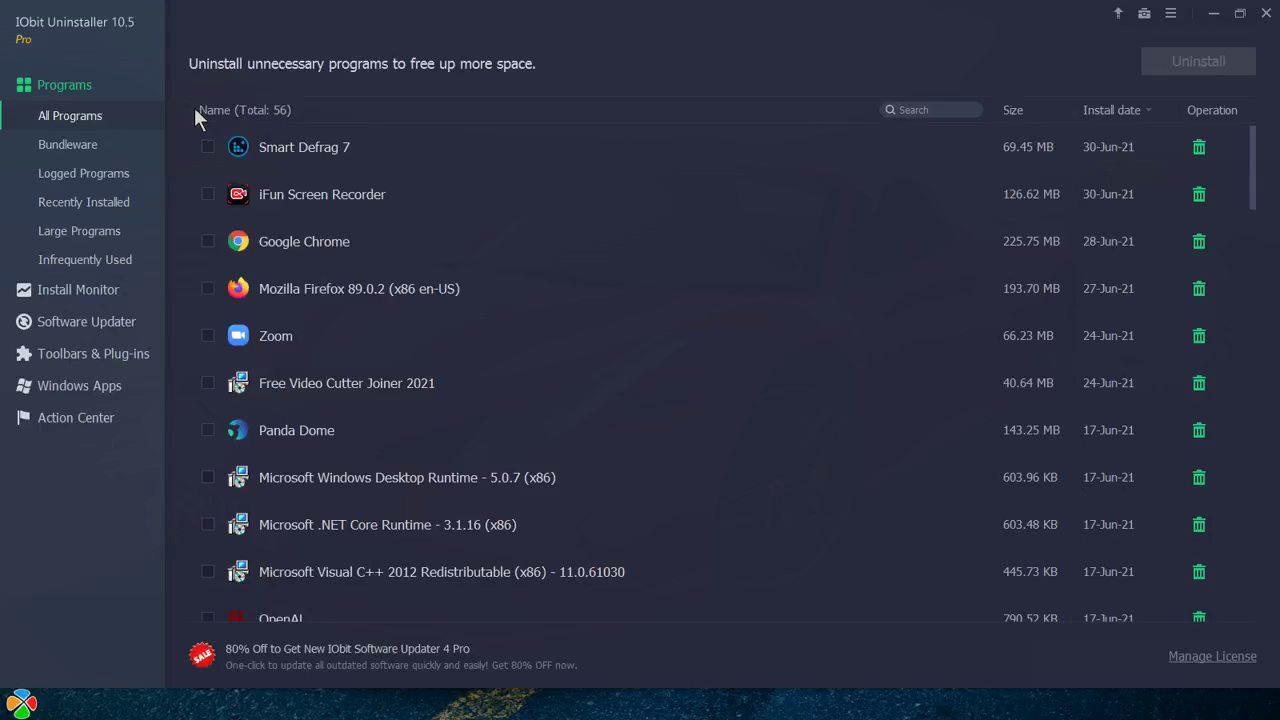
click(1150, 22)
click(1150, 22)
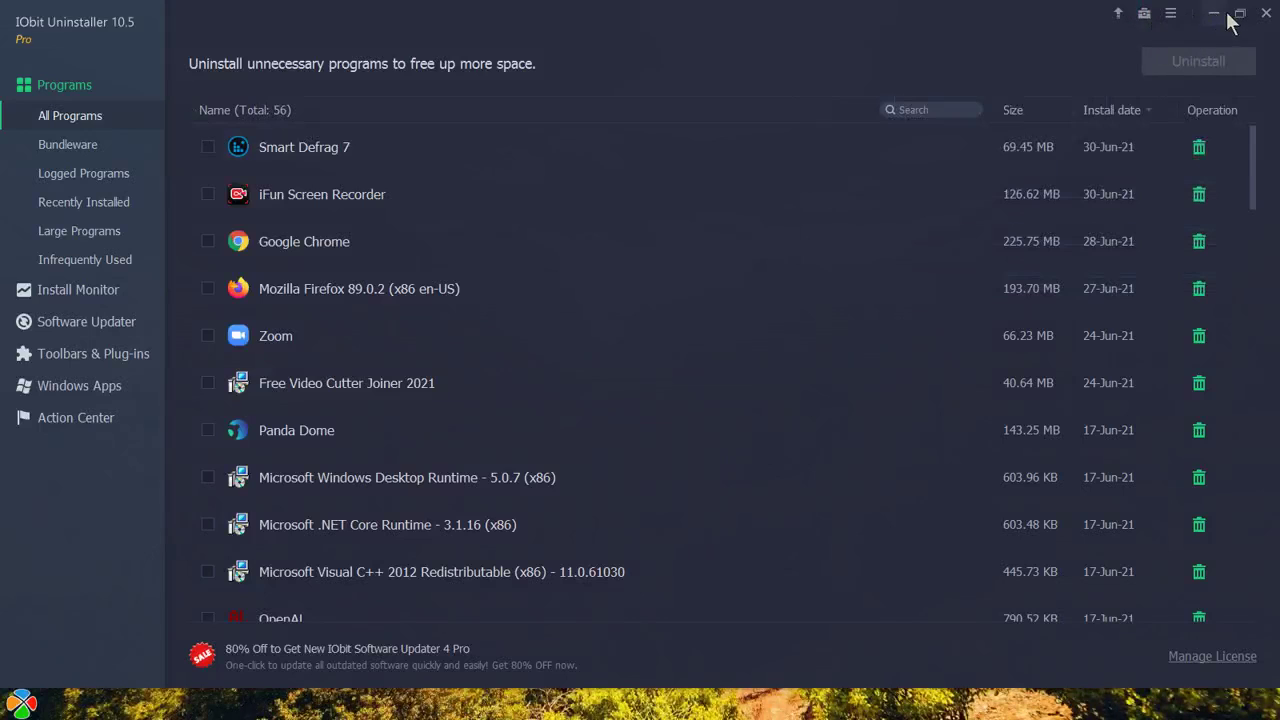
- Inspect the available System Restore points and close the list without restoring or deleting any
click(1176, 16)
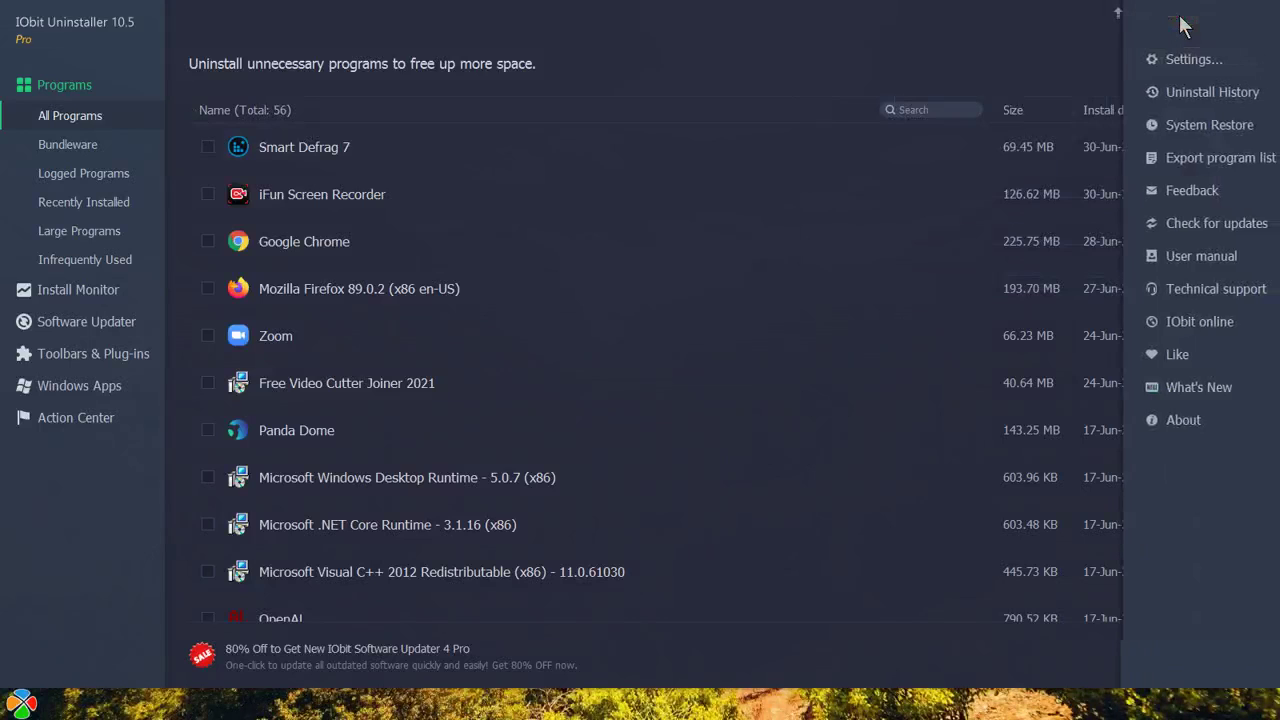
click(1205, 128)
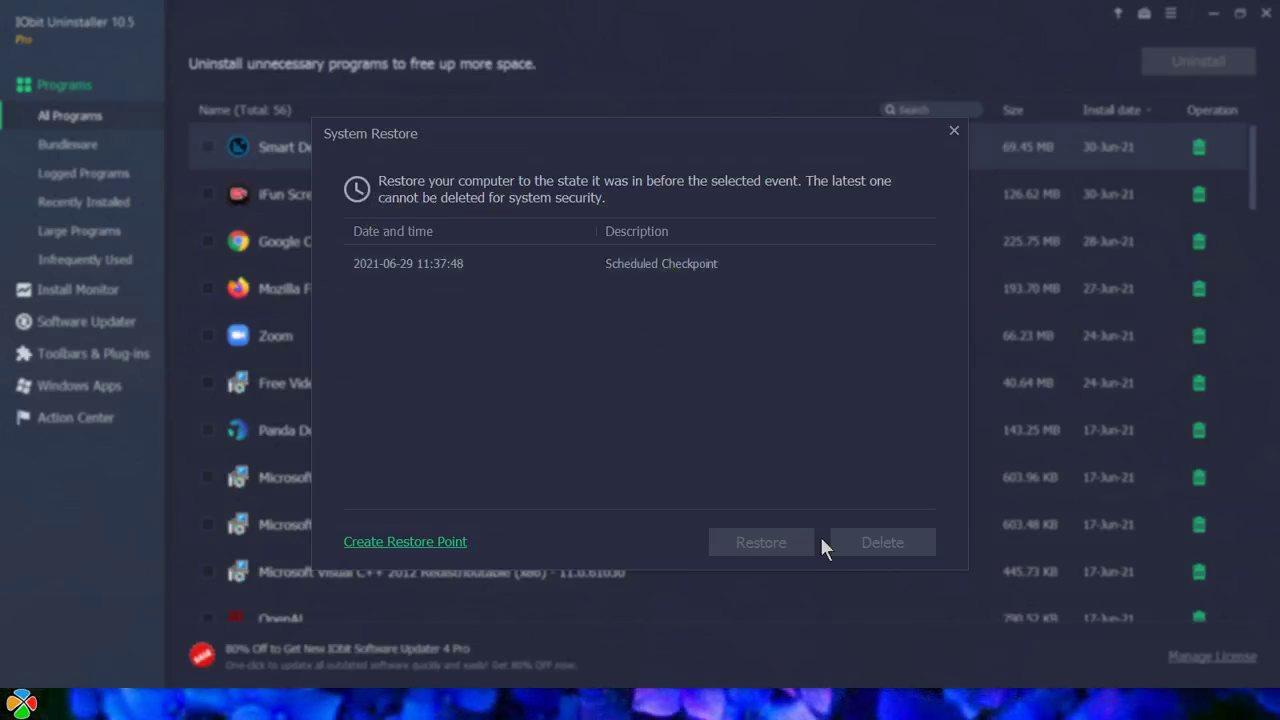
click(953, 132)
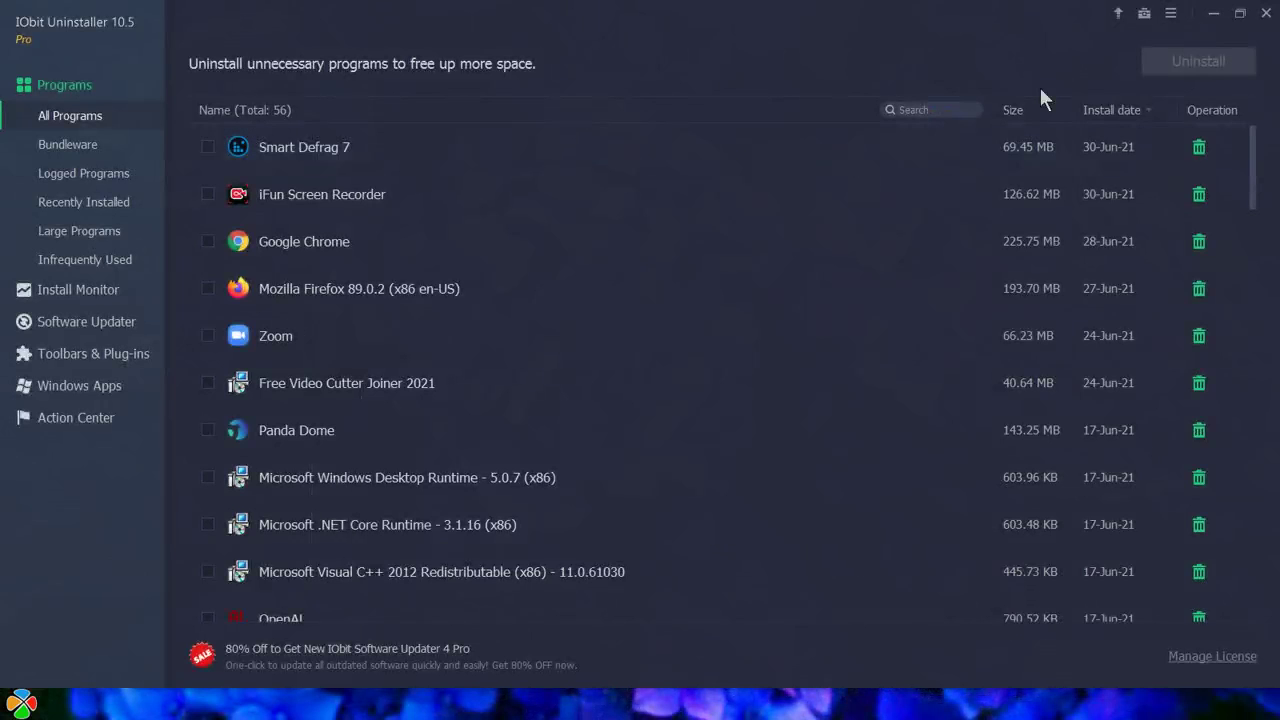
- Read the What's New release notes for v10.5 and close them
click(1170, 13)
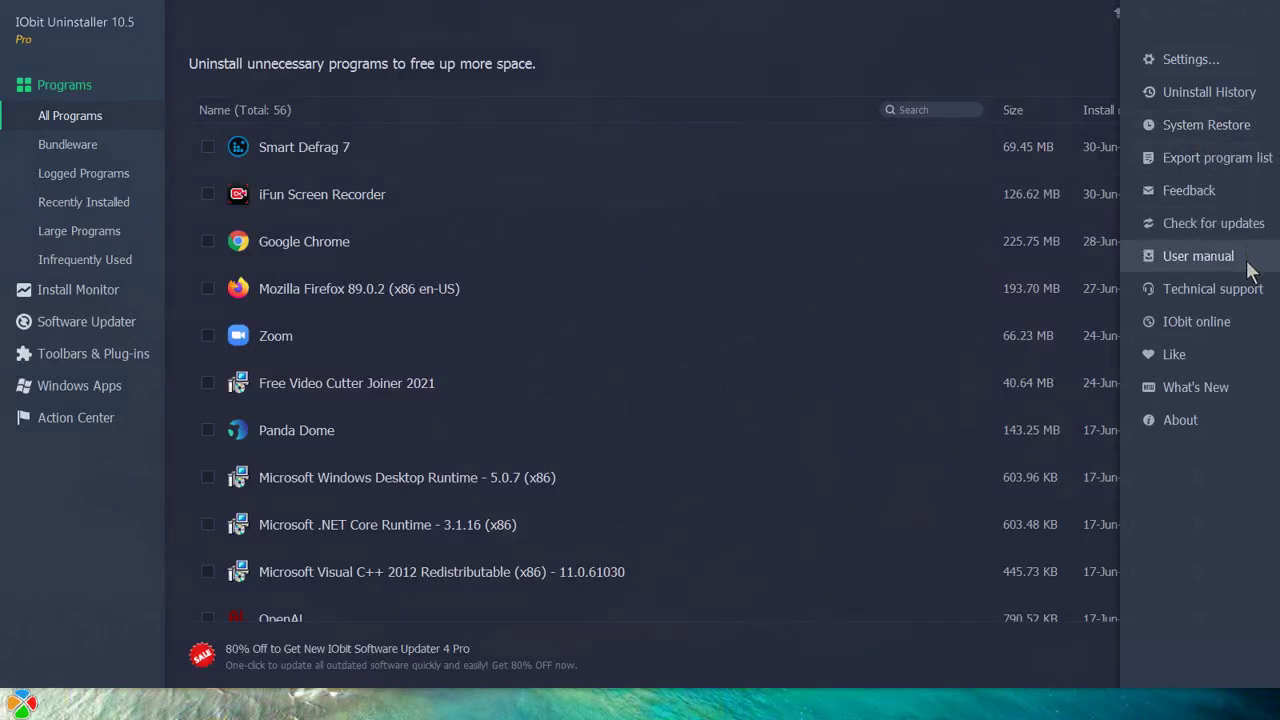
click(1232, 389)
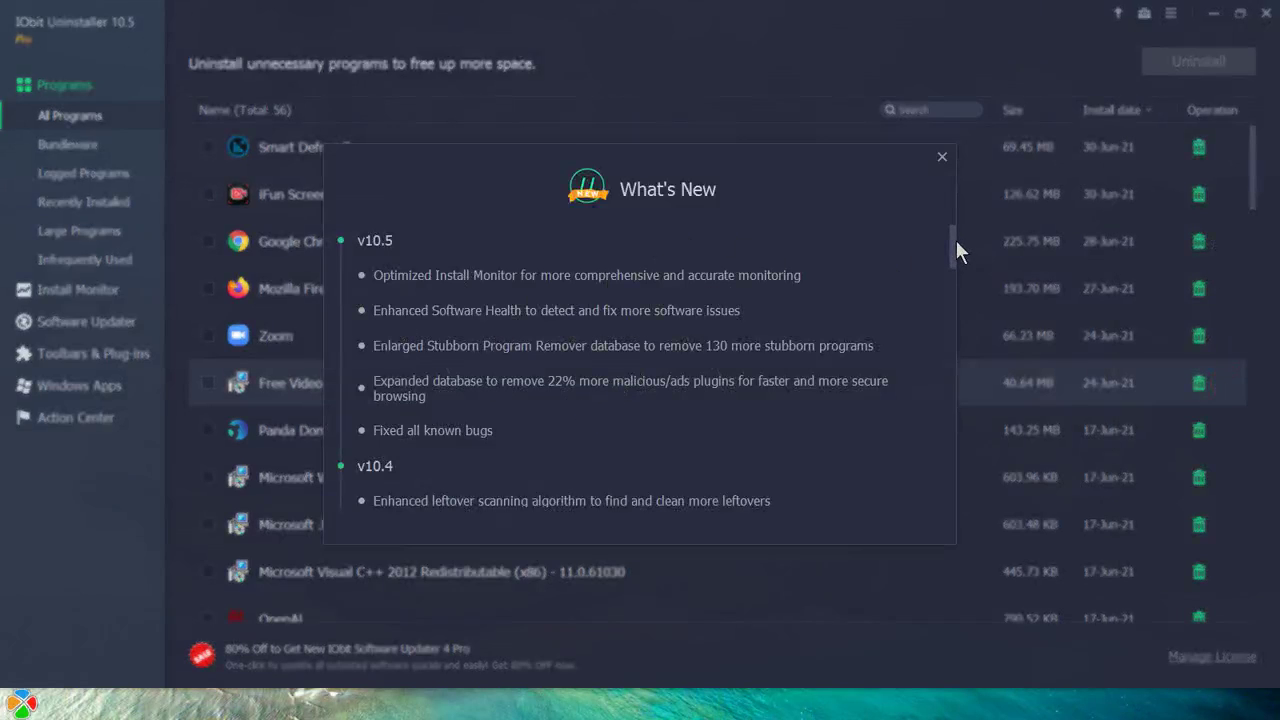
mouse_move(952, 247)
mouse_down()
mouse_move(994, 499)
mouse_move(957, 241)
mouse_up()
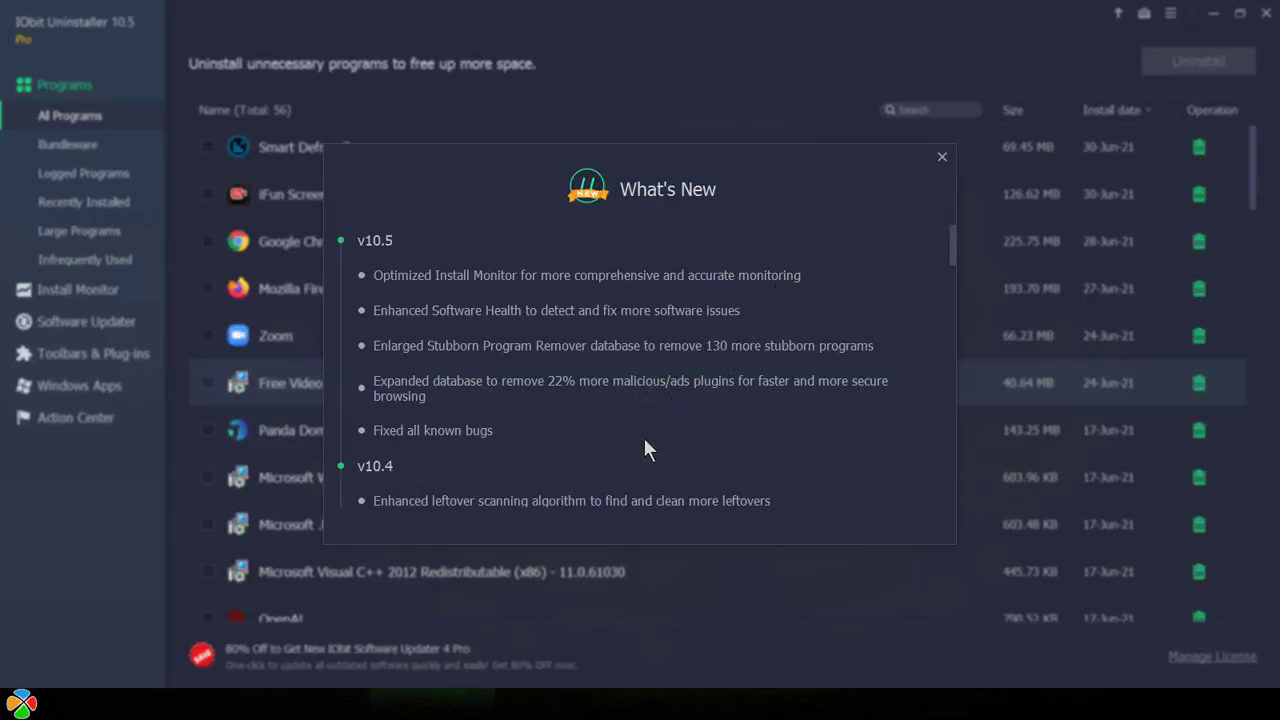
click(941, 157)
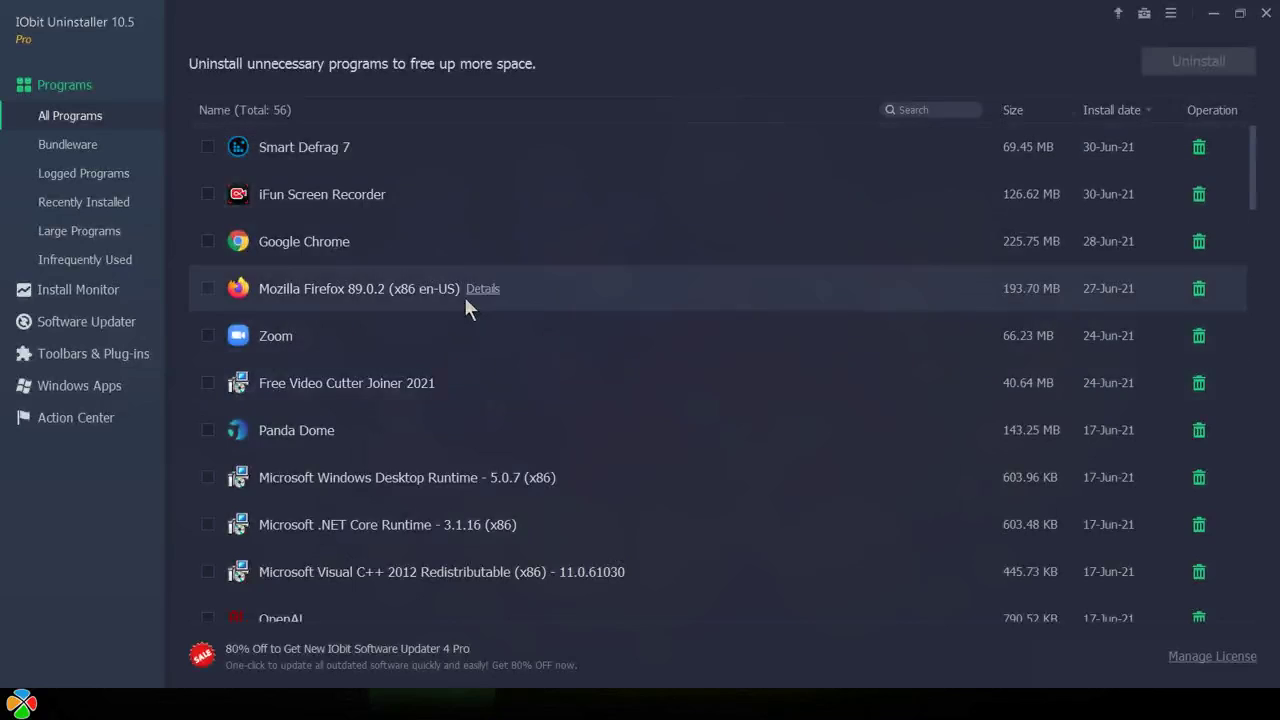
- Restore the maximized program window to its smaller size
click(1239, 13)
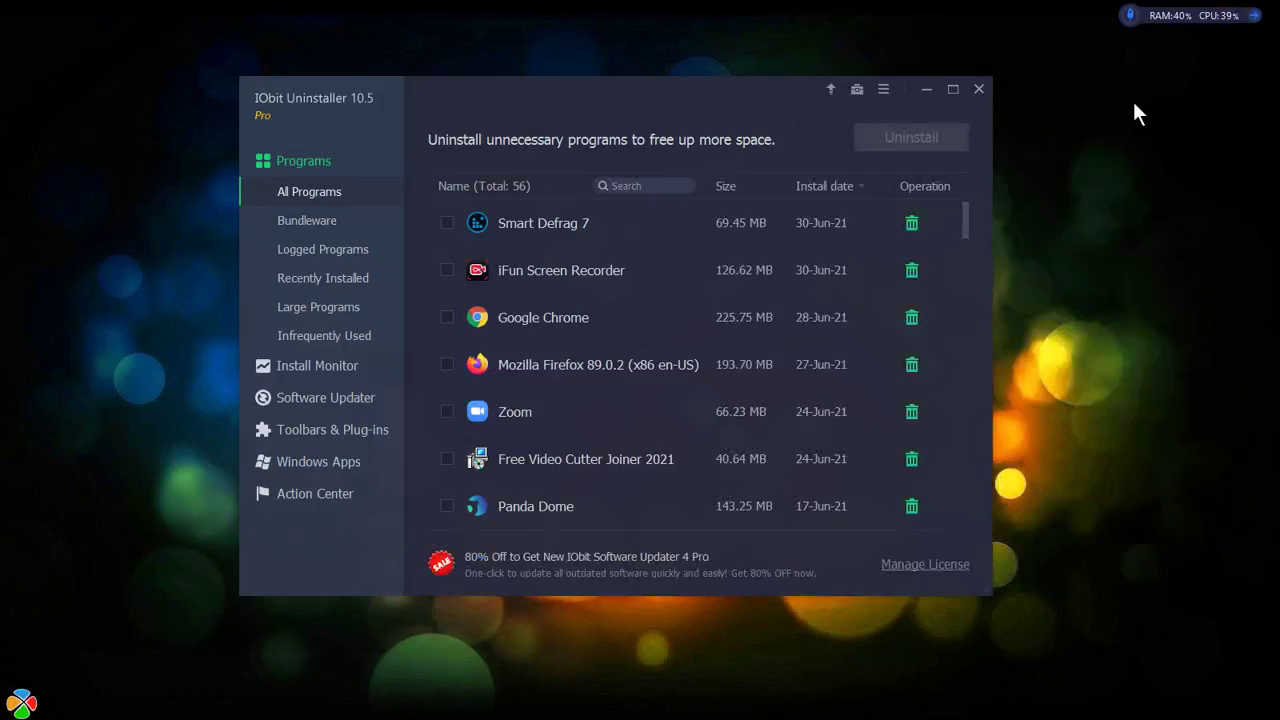